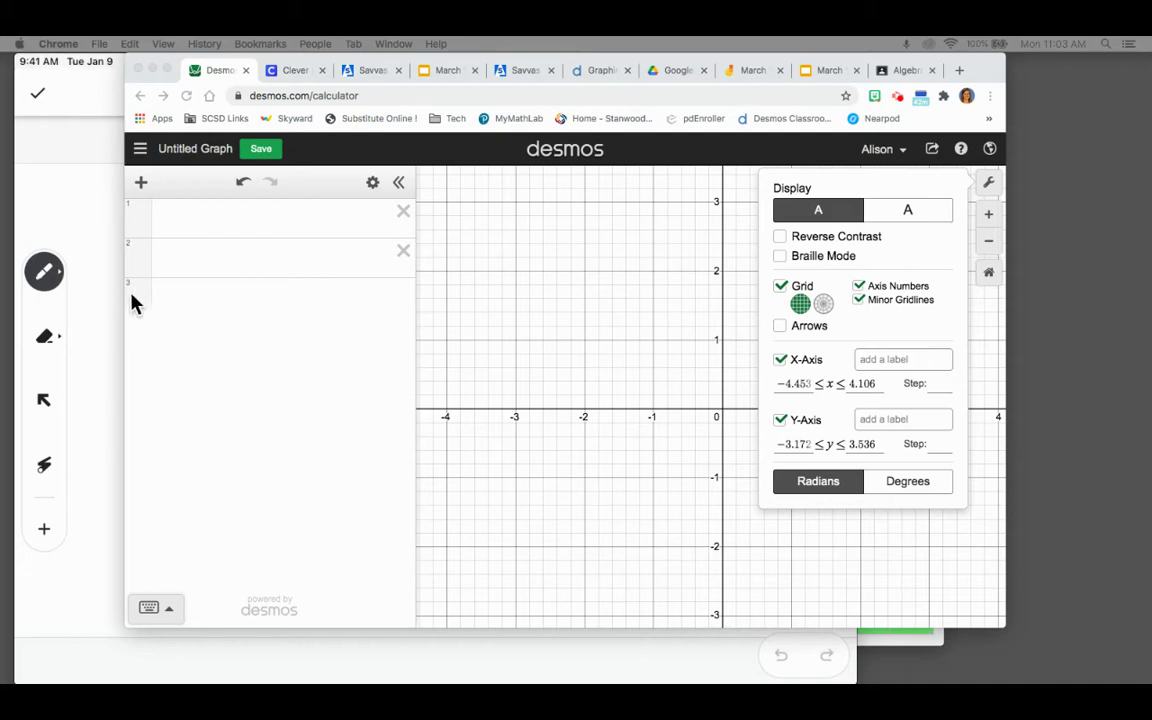
# Open the graph settings on the empty Untitled Graph
pyautogui.click(825, 309)
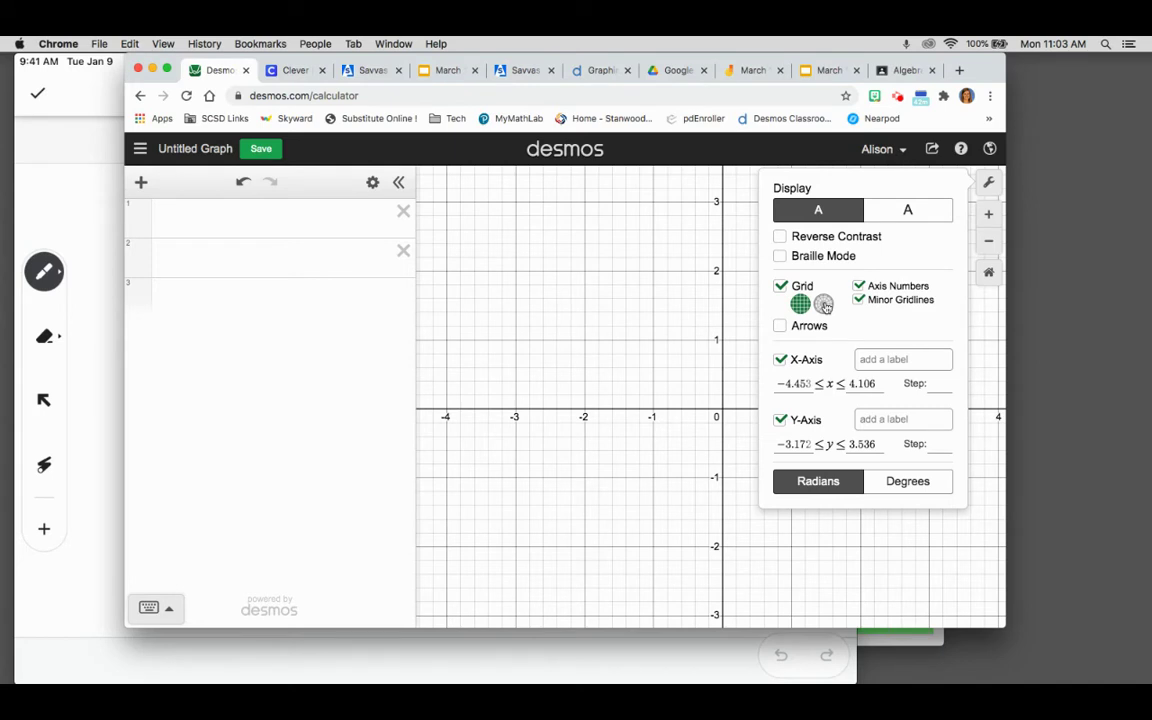
# Switch the grid from Cartesian to polar and close the display settings
pyautogui.click(824, 305)
pyautogui.click(514, 229)
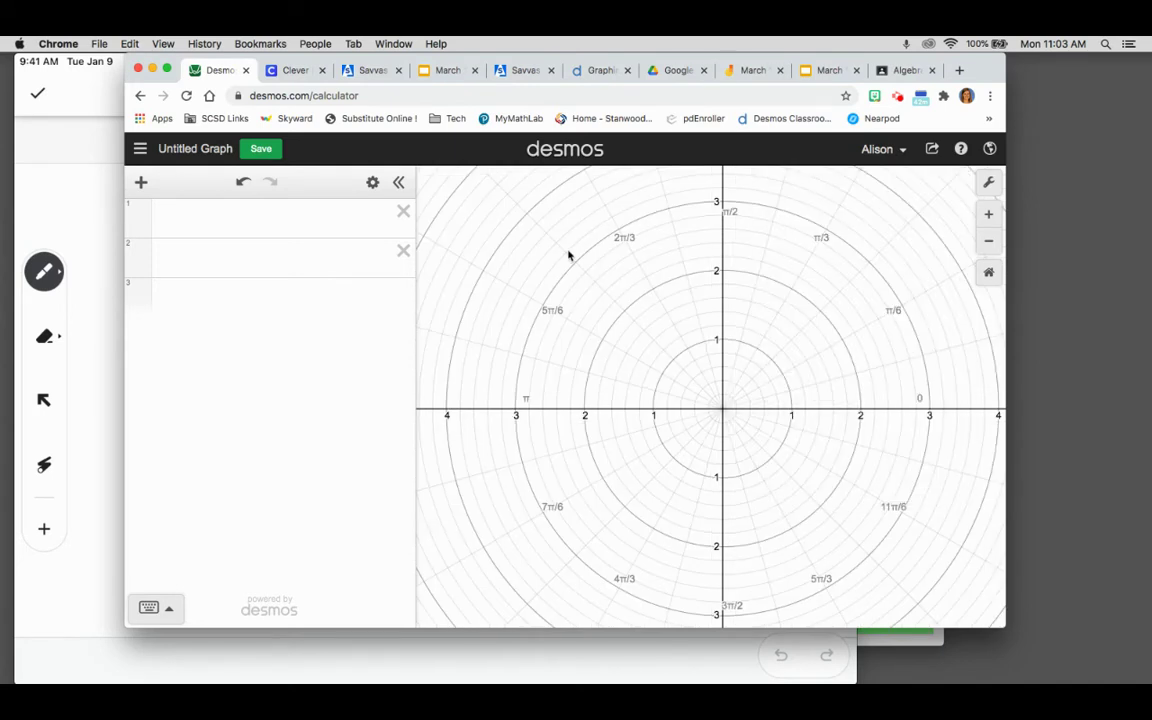
pyautogui.click(209, 222)
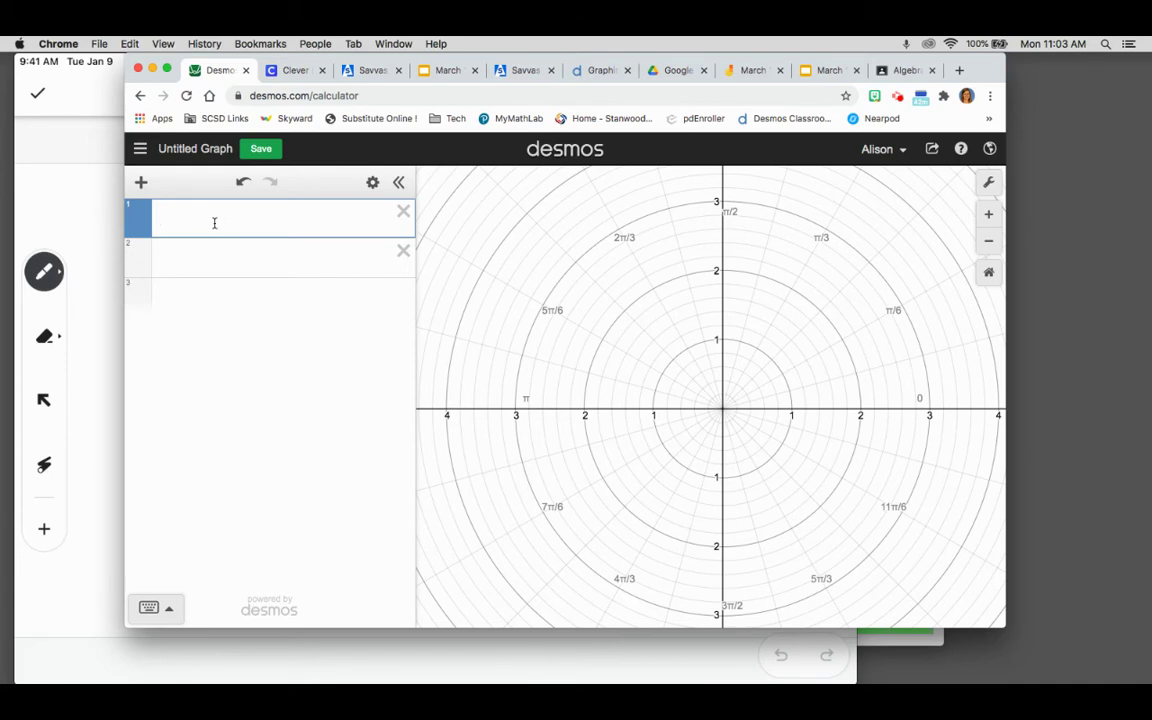
# Type the point (r cos a, r sin a) into the first expression, fixing a typo
pyautogui.write('(')
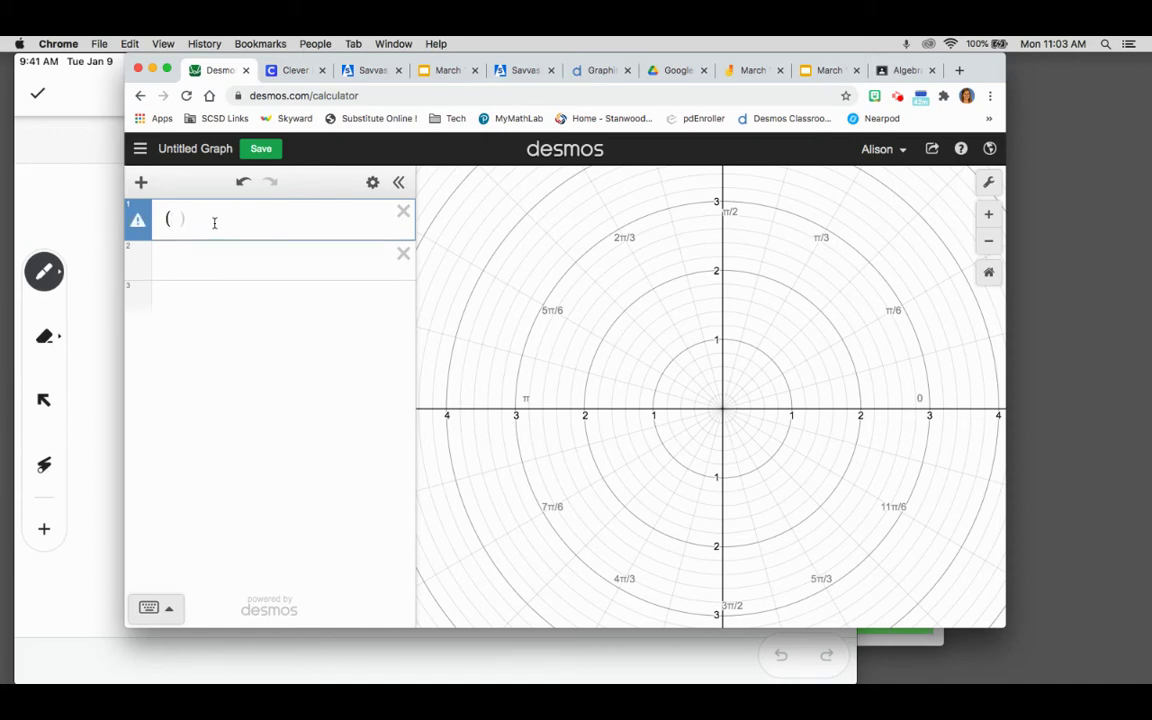
pyautogui.write('r cos ')
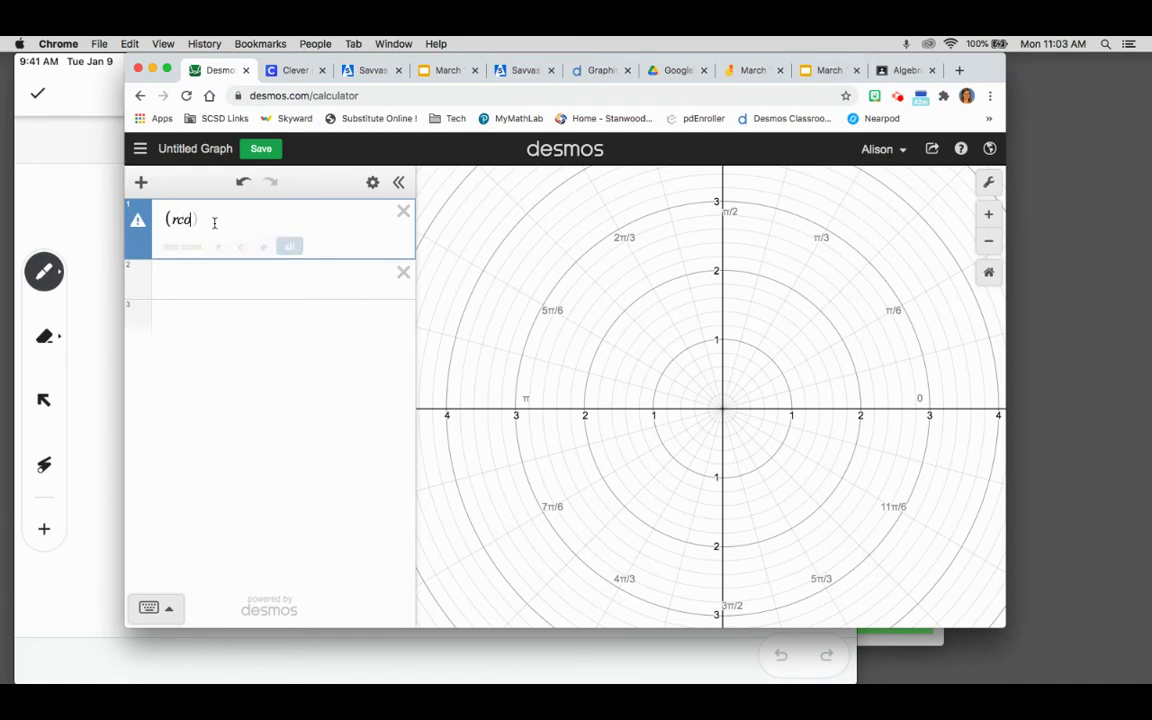
pyautogui.write('a')
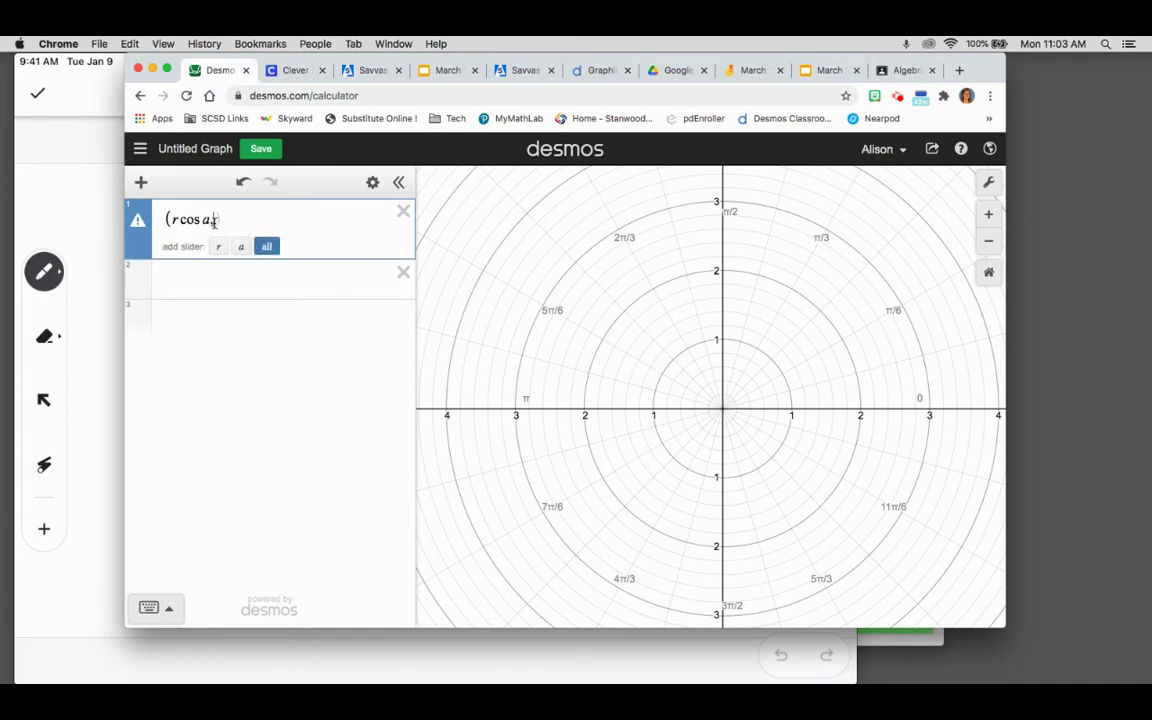
pyautogui.write('_')
pyautogui.write('rco')
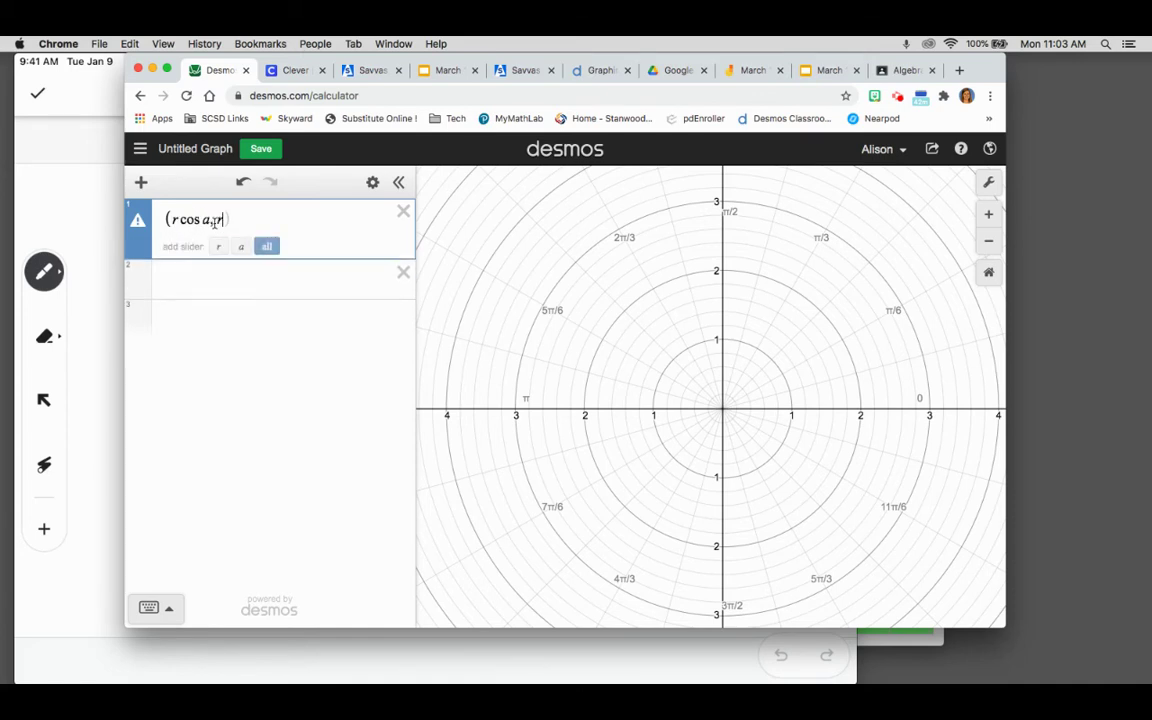
pyautogui.press('BackSpace')
pyautogui.press('BackSpace')
pyautogui.write('sin a')
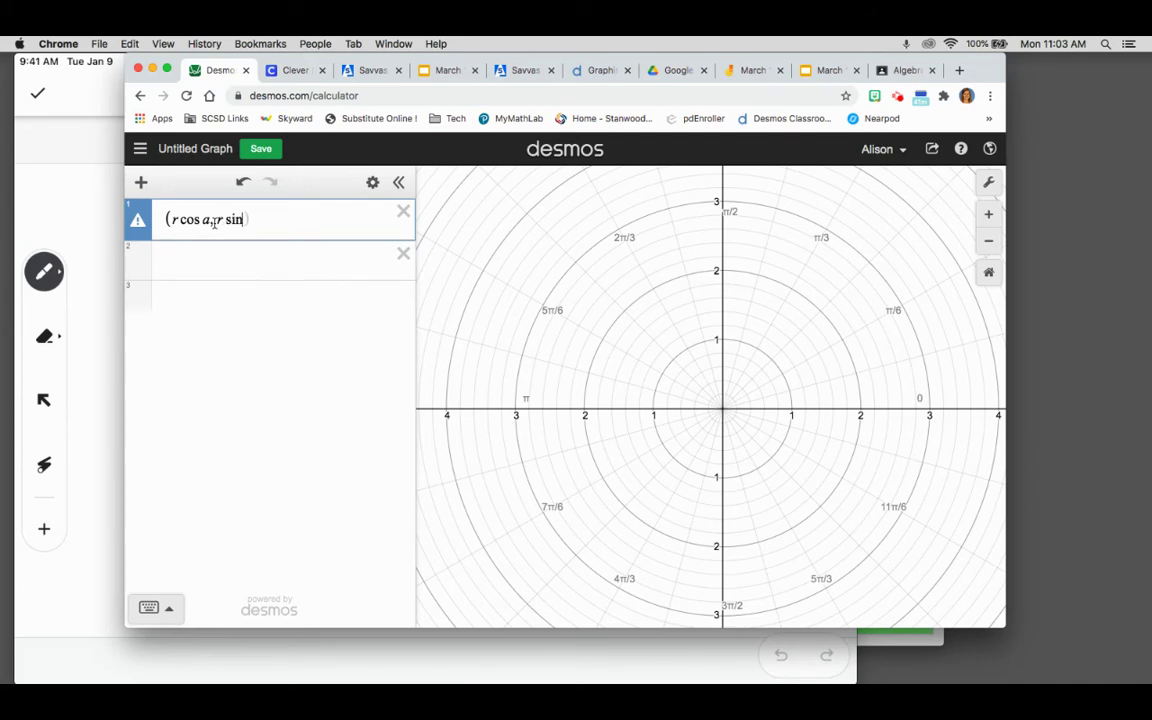
pyautogui.write(')')
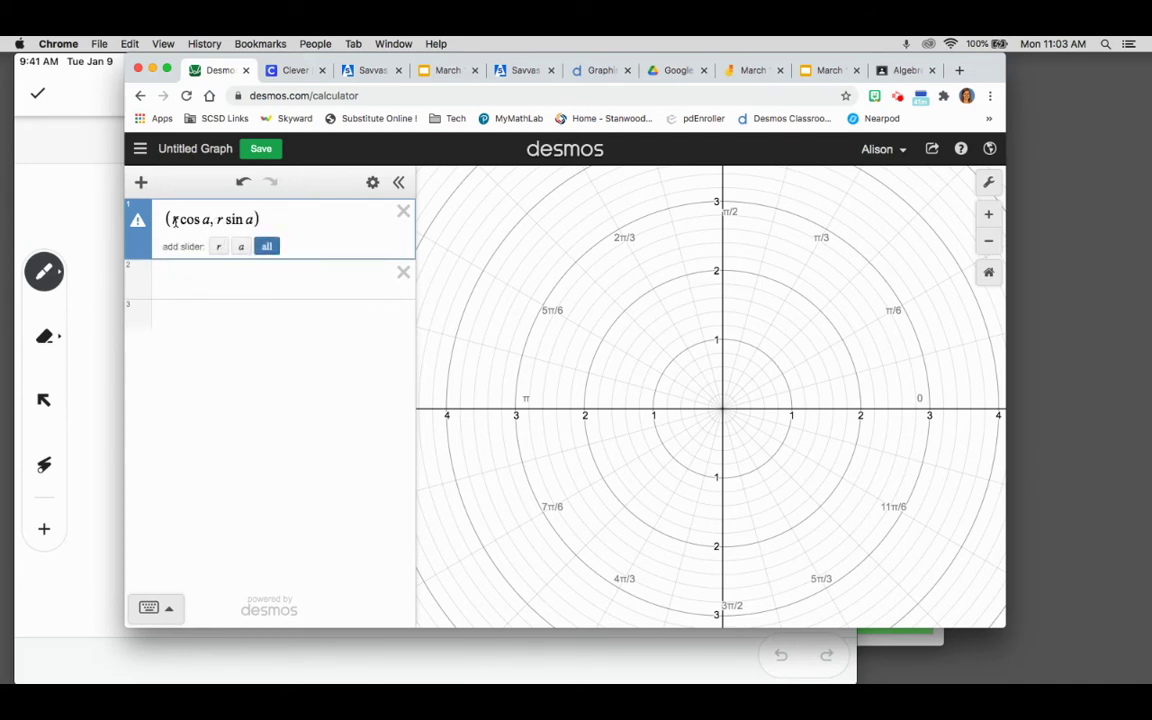
# Add sliders for r and a, giving r = 2 and a = 1, and plot the point
pyautogui.click(218, 246)
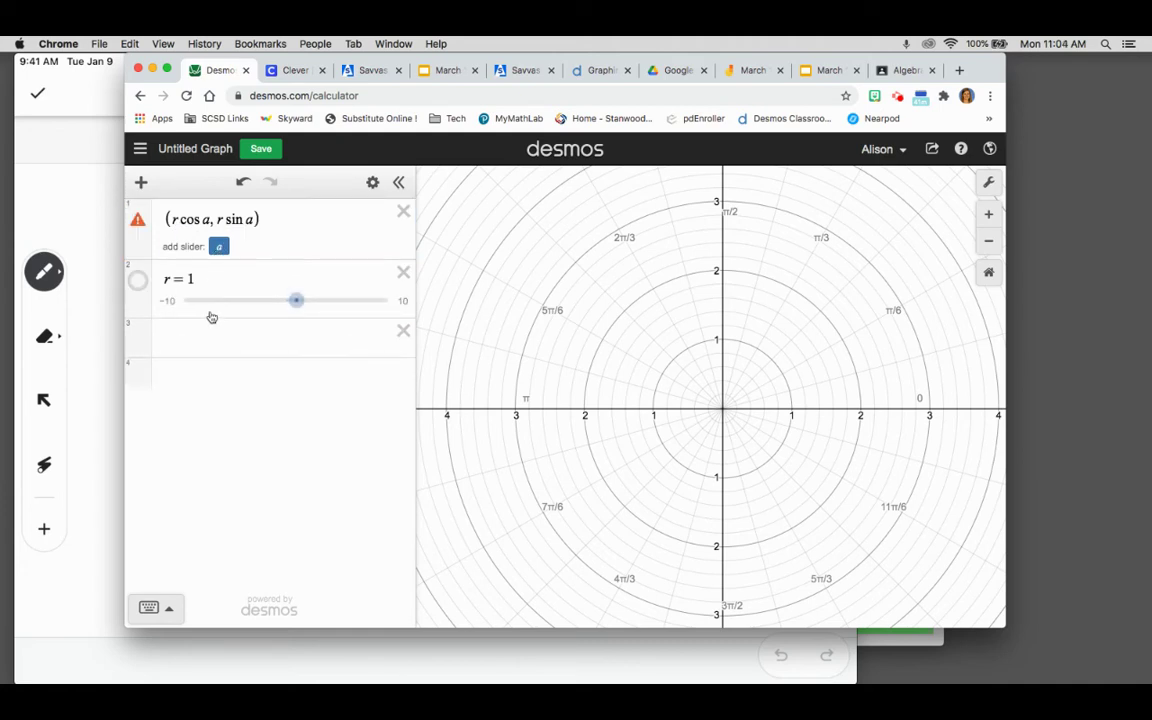
pyautogui.click(219, 247)
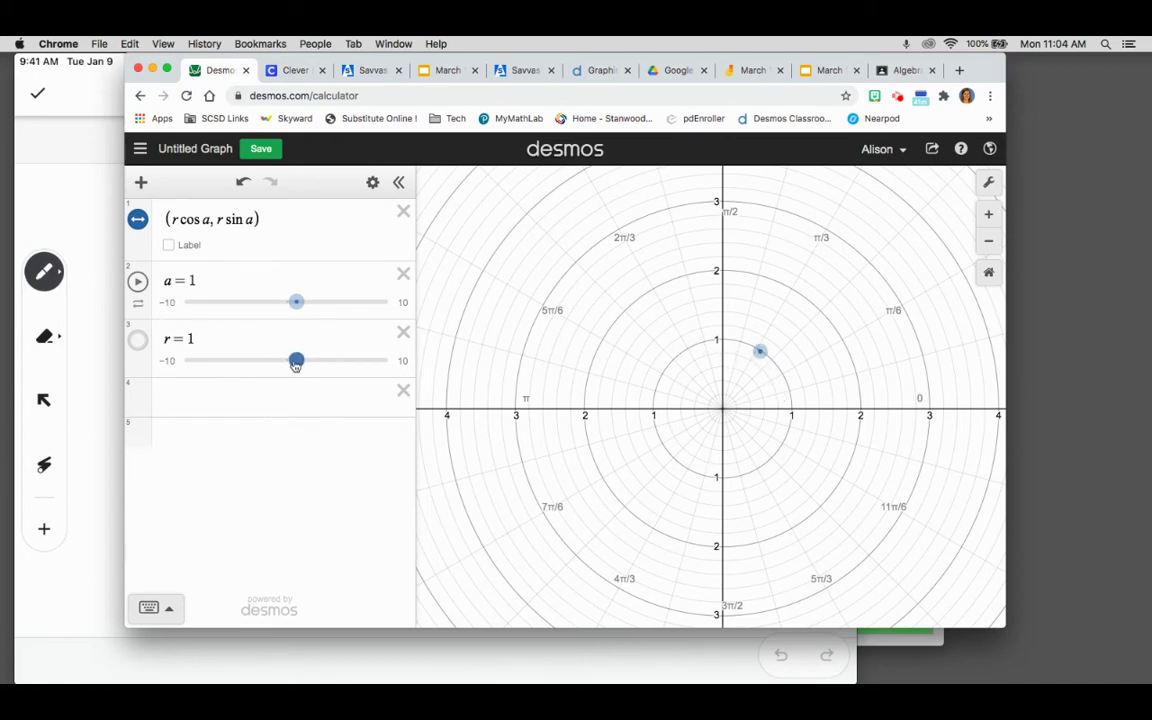
pyautogui.moveTo(296, 364)
pyautogui.mouseDown()
pyautogui.moveTo(319, 363)
pyautogui.moveTo(248, 370)
pyautogui.moveTo(305, 367)
pyautogui.mouseUp()
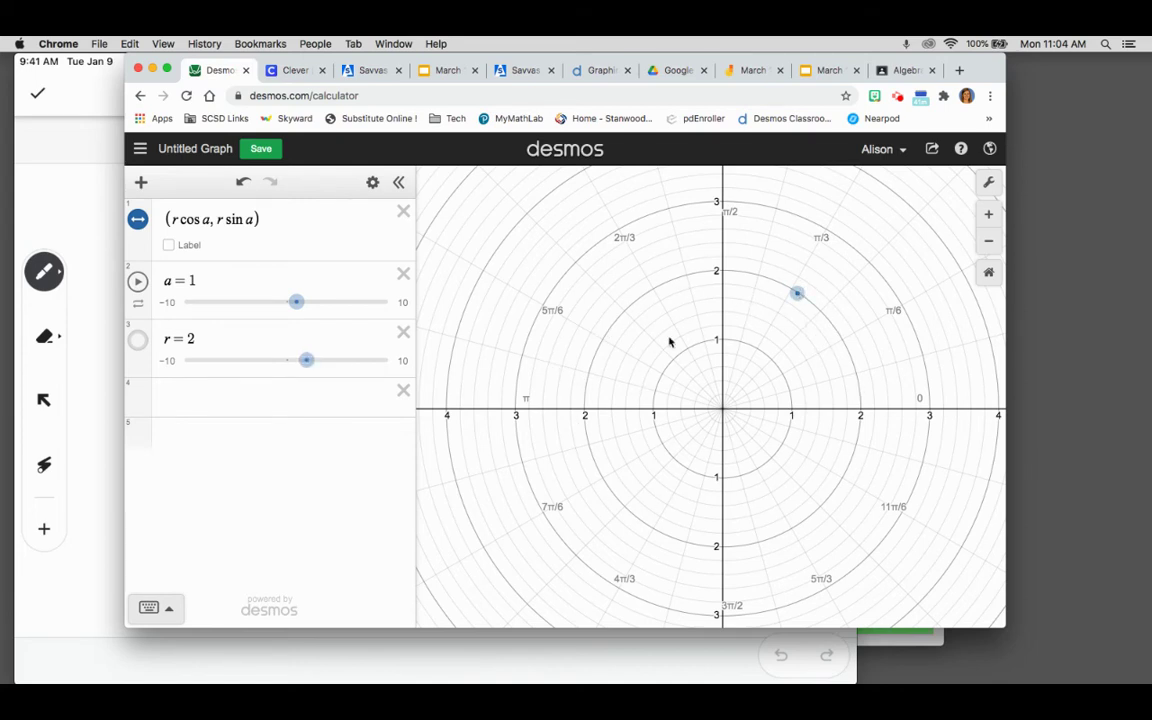
# Drag the r slider to −2 so the point flips into the third quadrant
pyautogui.moveTo(306, 361); pyautogui.dragTo(266, 364)
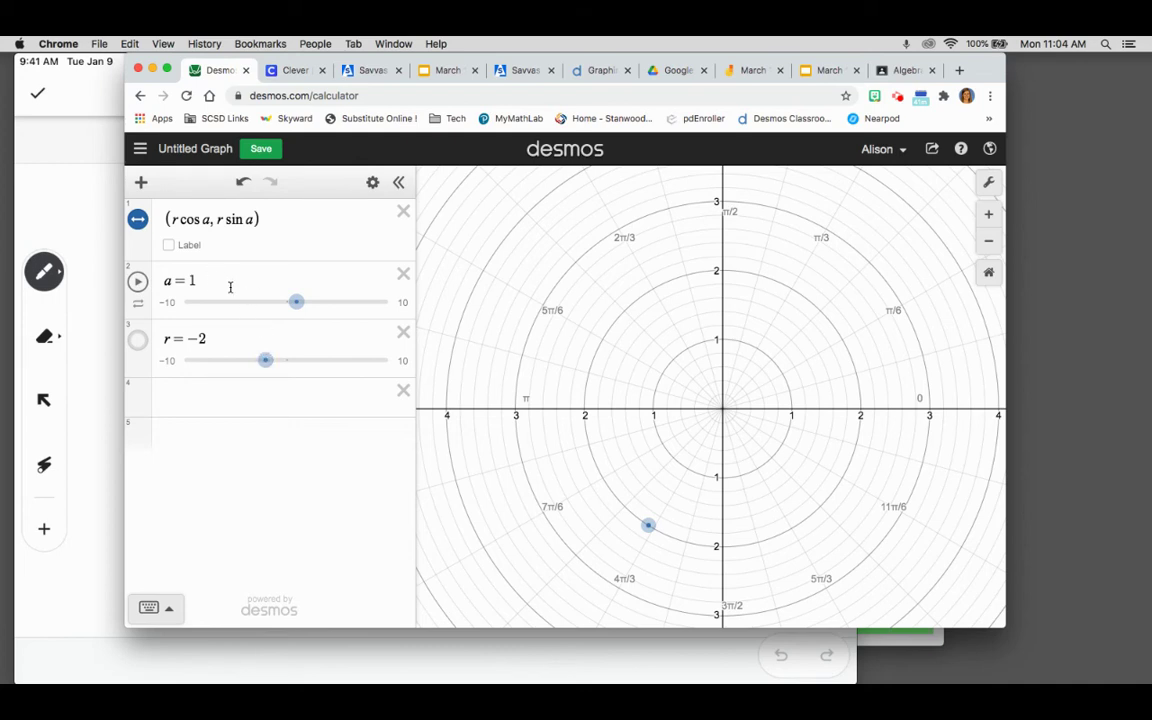
# Switch the graph's angle mode from Radians to Degrees
pyautogui.click(988, 182)
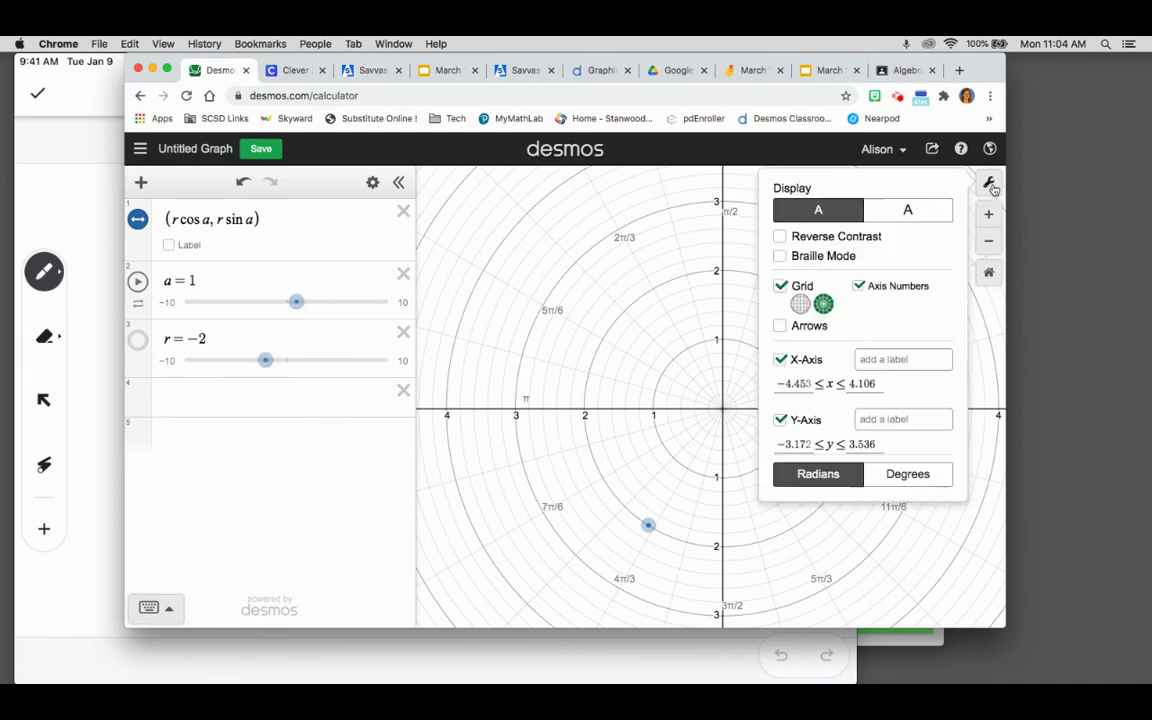
pyautogui.click(908, 474)
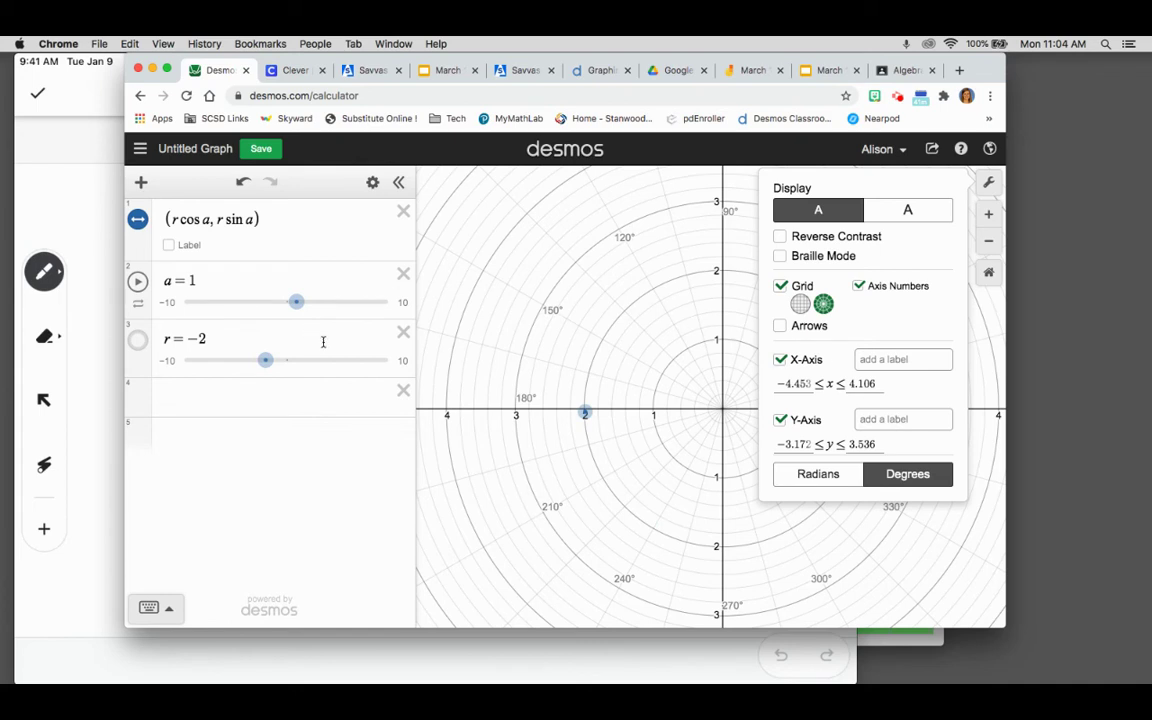
pyautogui.click(227, 281)
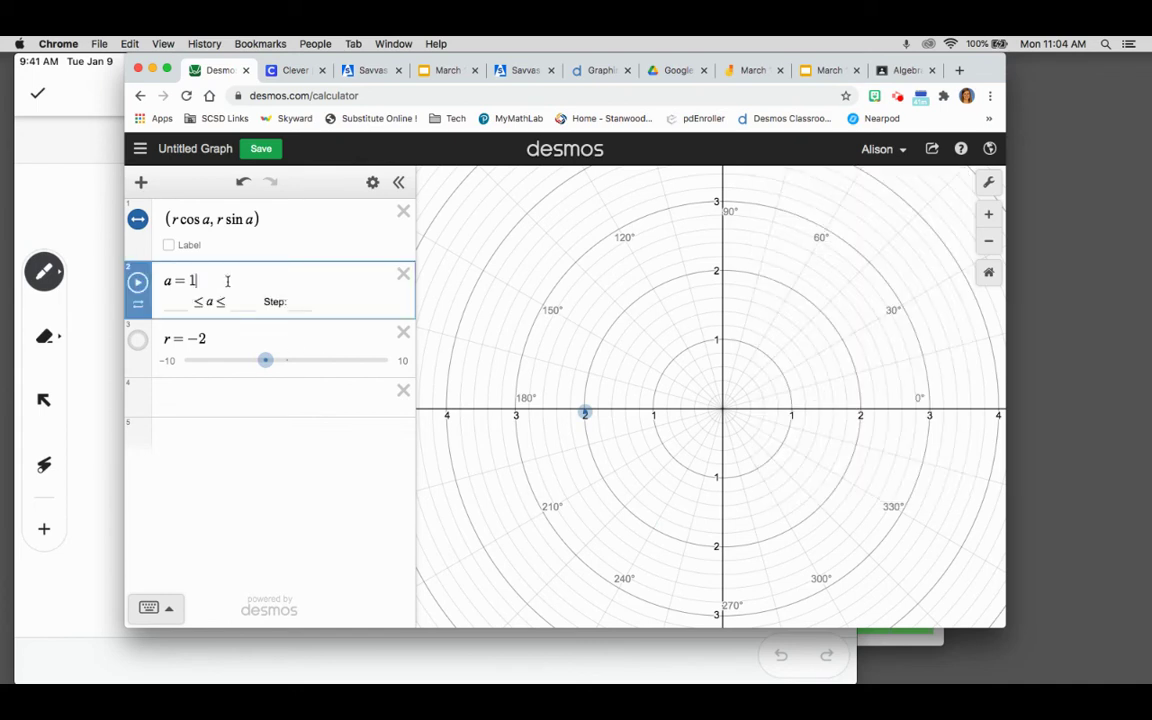
# Set the a slider's range to run from −360 to 360
pyautogui.click(180, 304)
pyautogui.write('-360')
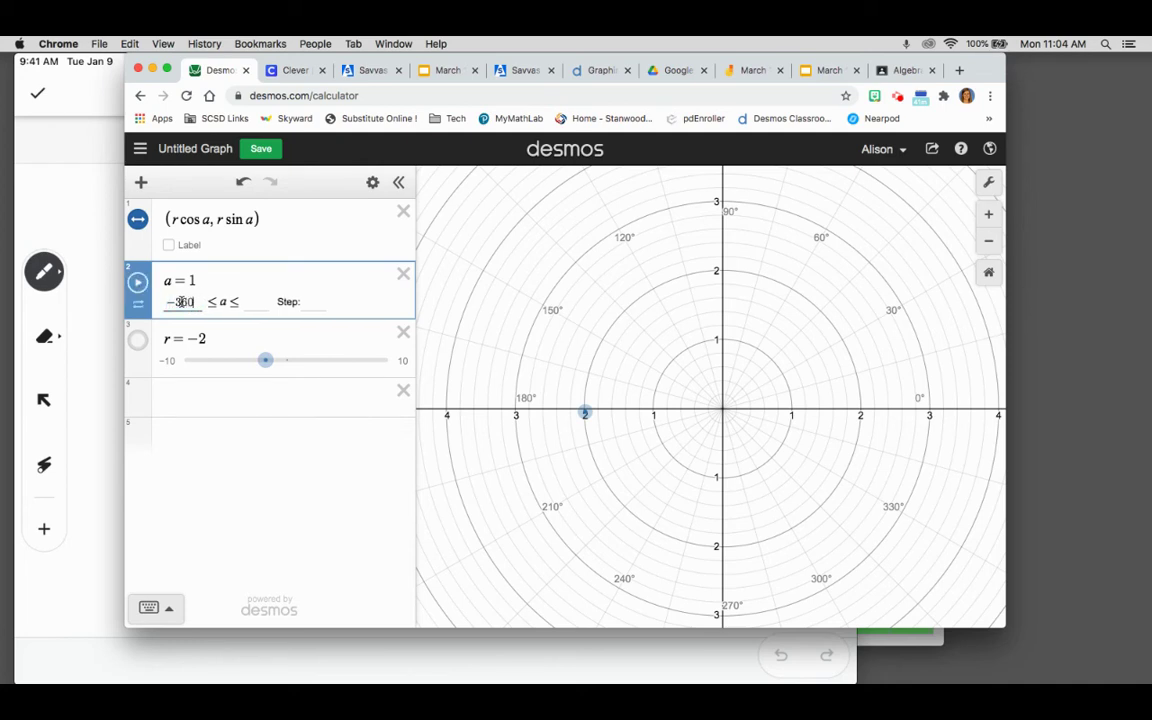
pyautogui.click(258, 296)
pyautogui.write('360')
pyautogui.click(185, 314)
pyautogui.click(212, 430)
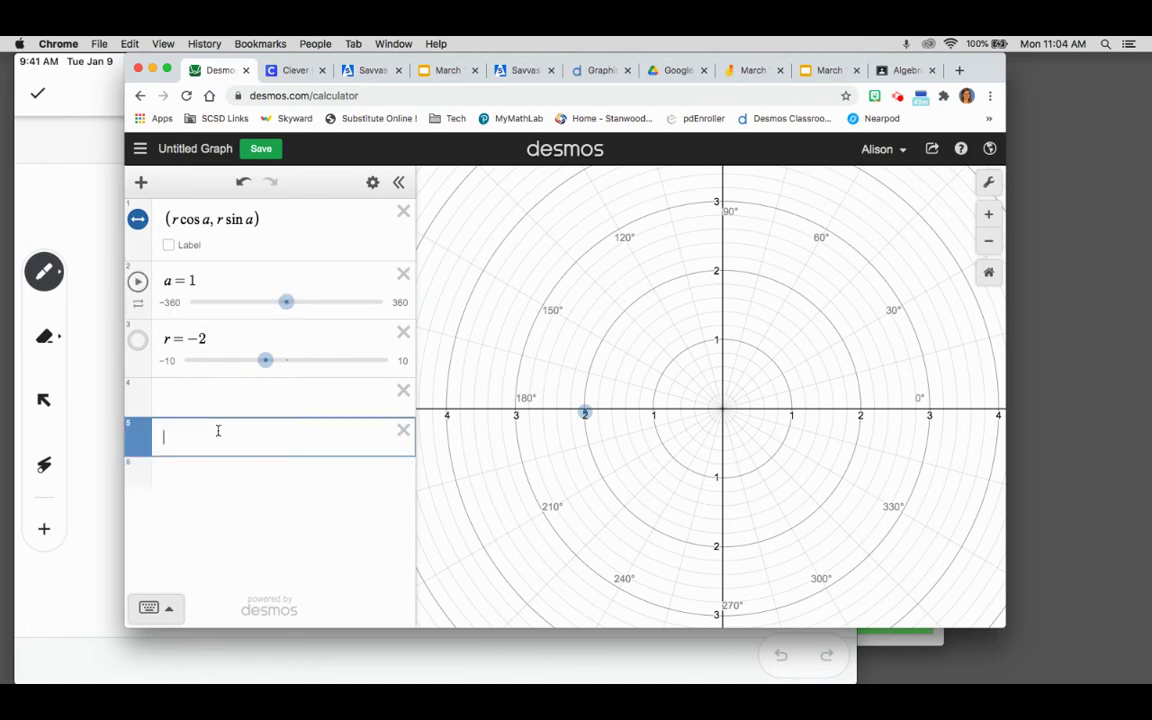
pyautogui.click(208, 278)
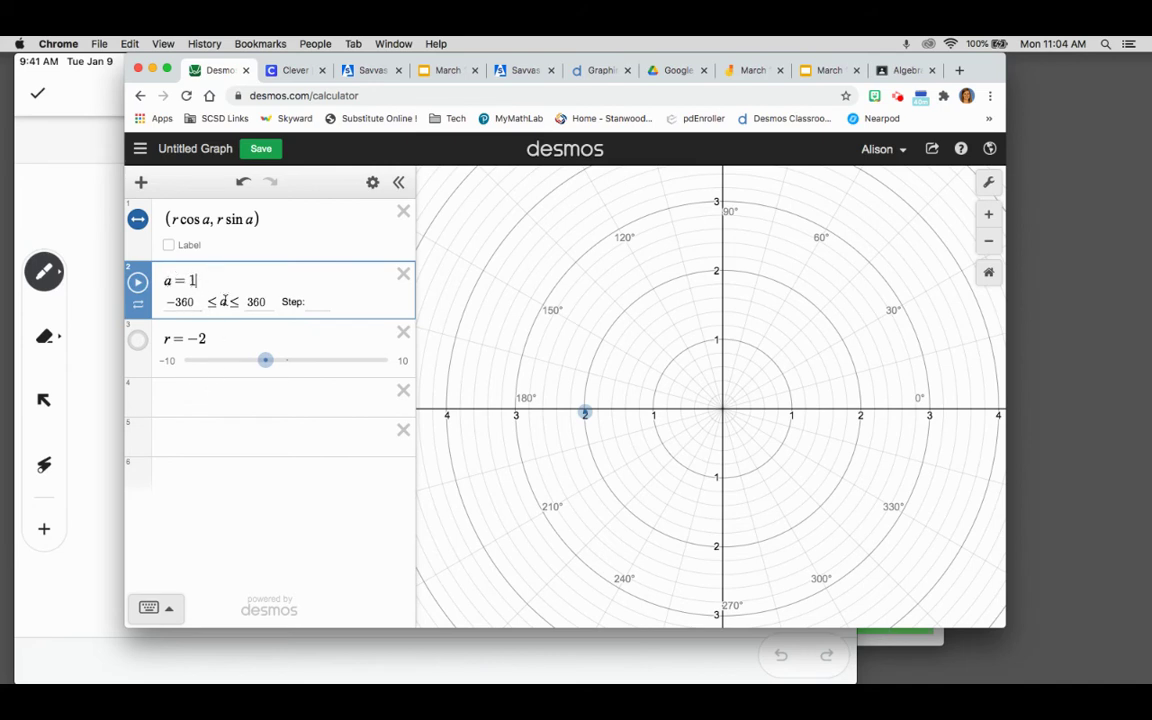
# Set a = 60 and r = 3, label the point (1.5, 2.598), then make r −3
pyautogui.click(206, 455)
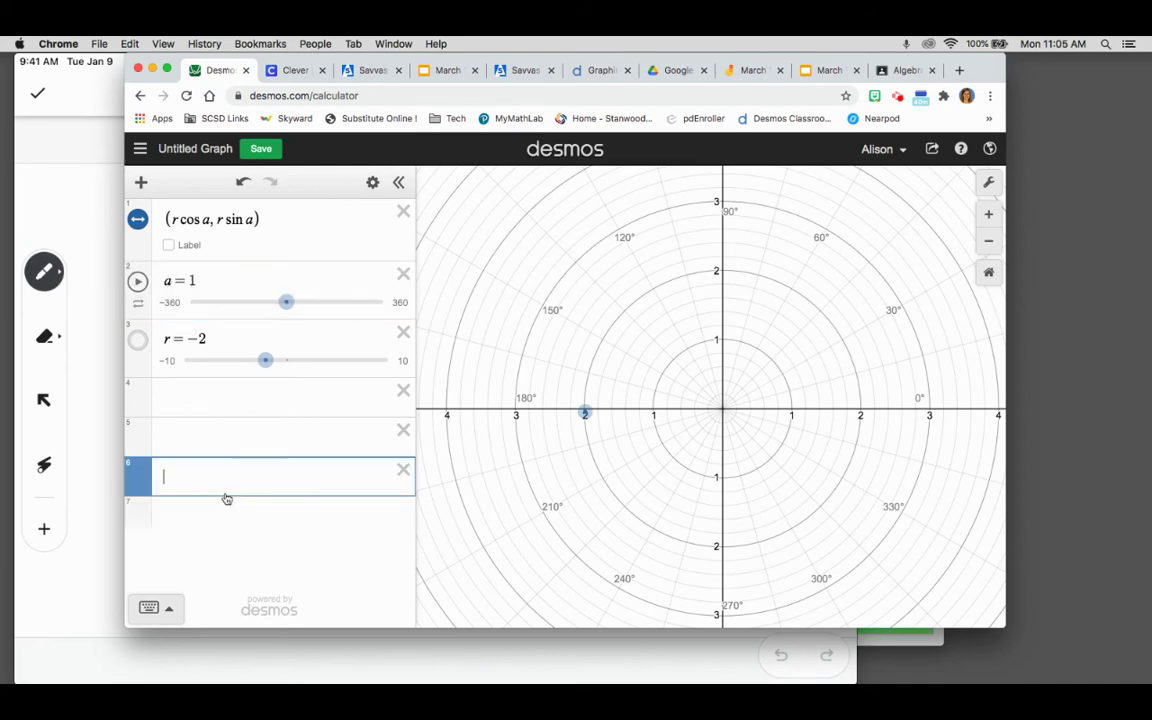
pyautogui.moveTo(287, 302)
pyautogui.mouseDown()
pyautogui.moveTo(249, 302)
pyautogui.moveTo(305, 302)
pyautogui.moveTo(267, 302)
pyautogui.mouseUp()
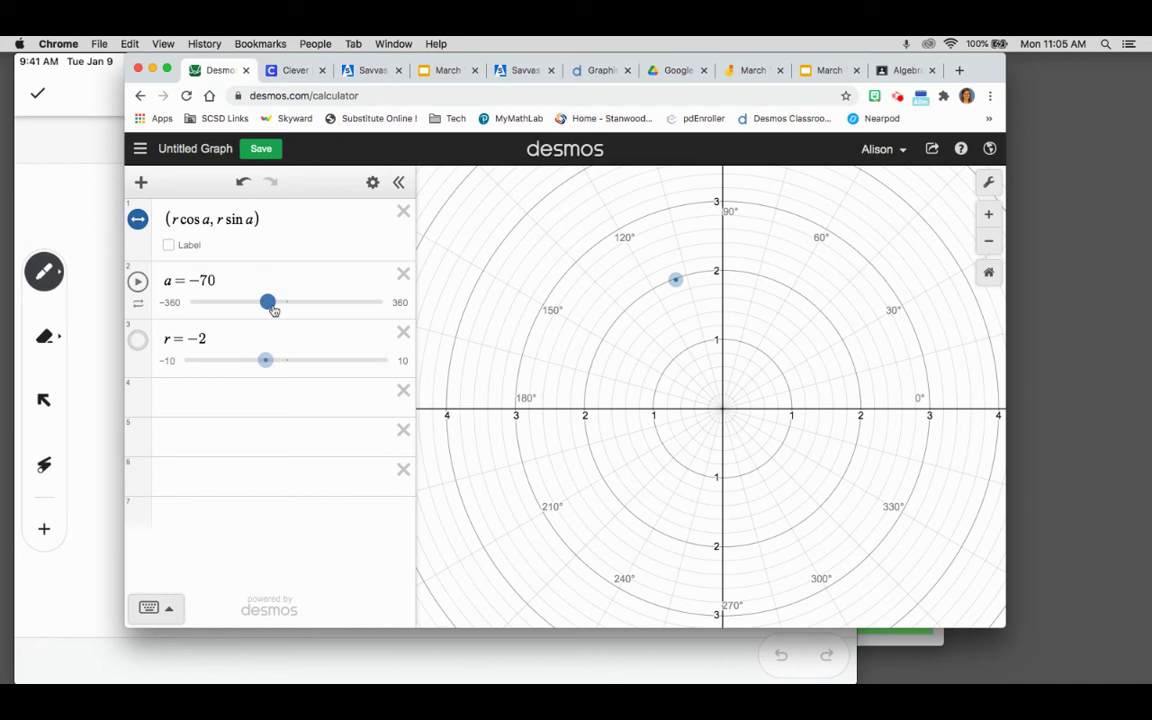
pyautogui.moveTo(268, 365); pyautogui.dragTo(316, 361)
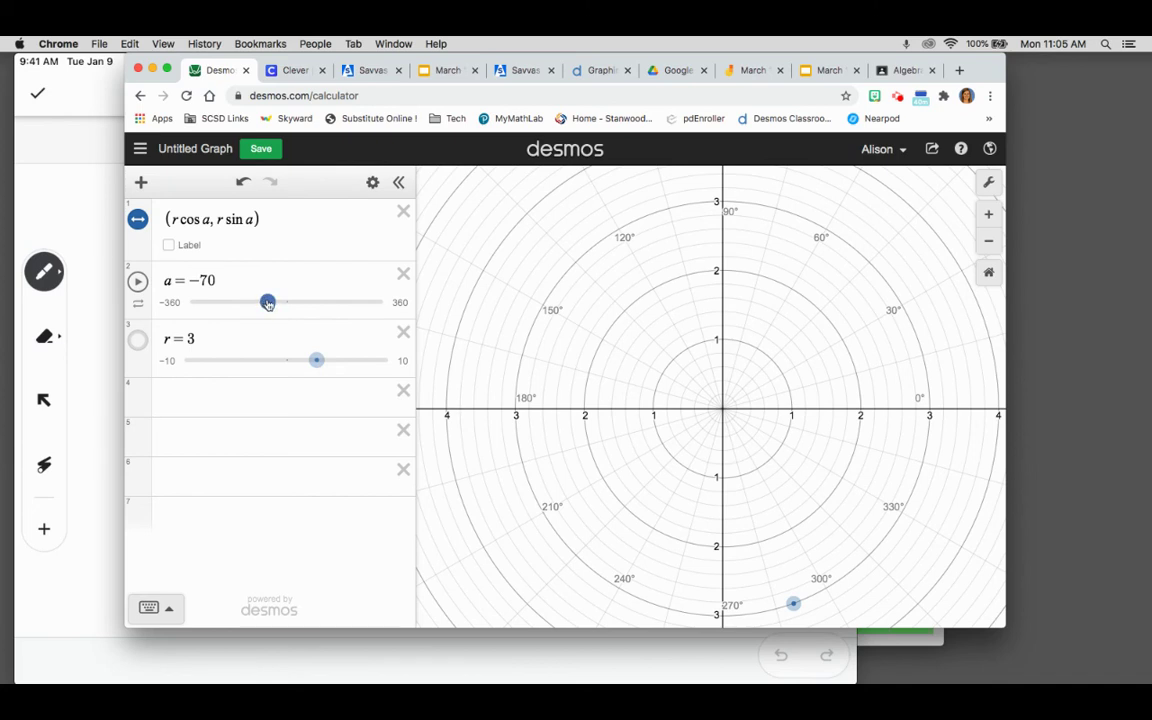
pyautogui.moveTo(267, 302); pyautogui.dragTo(302, 303)
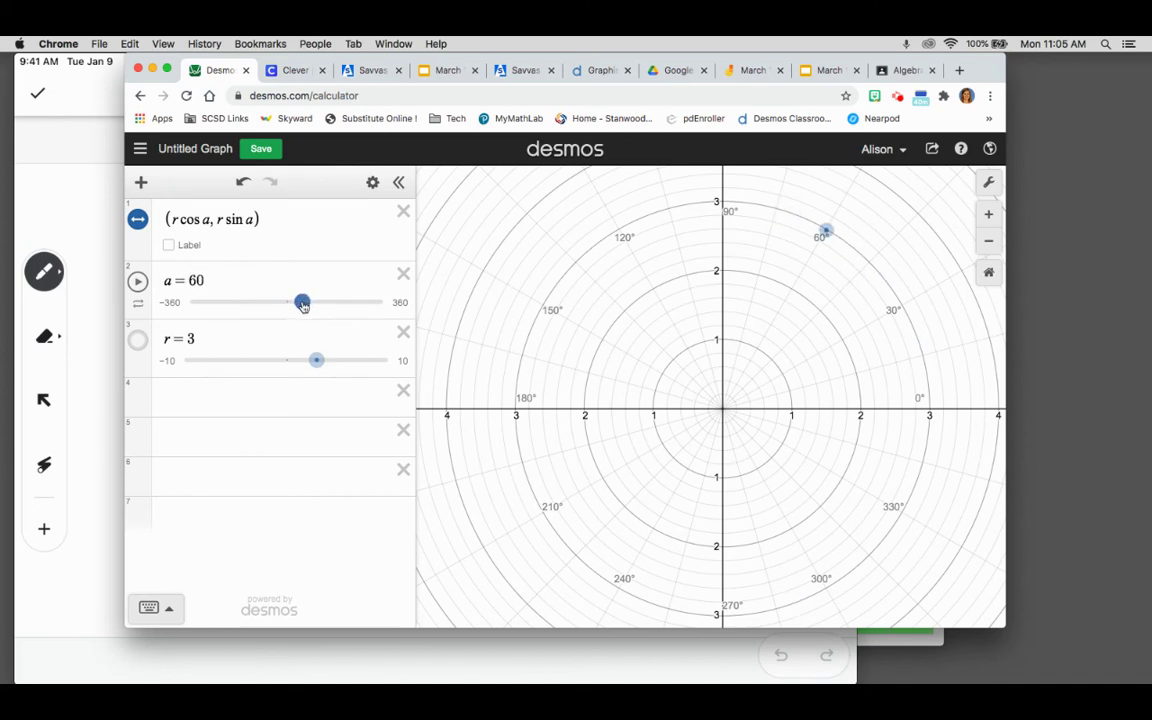
pyautogui.click(826, 230)
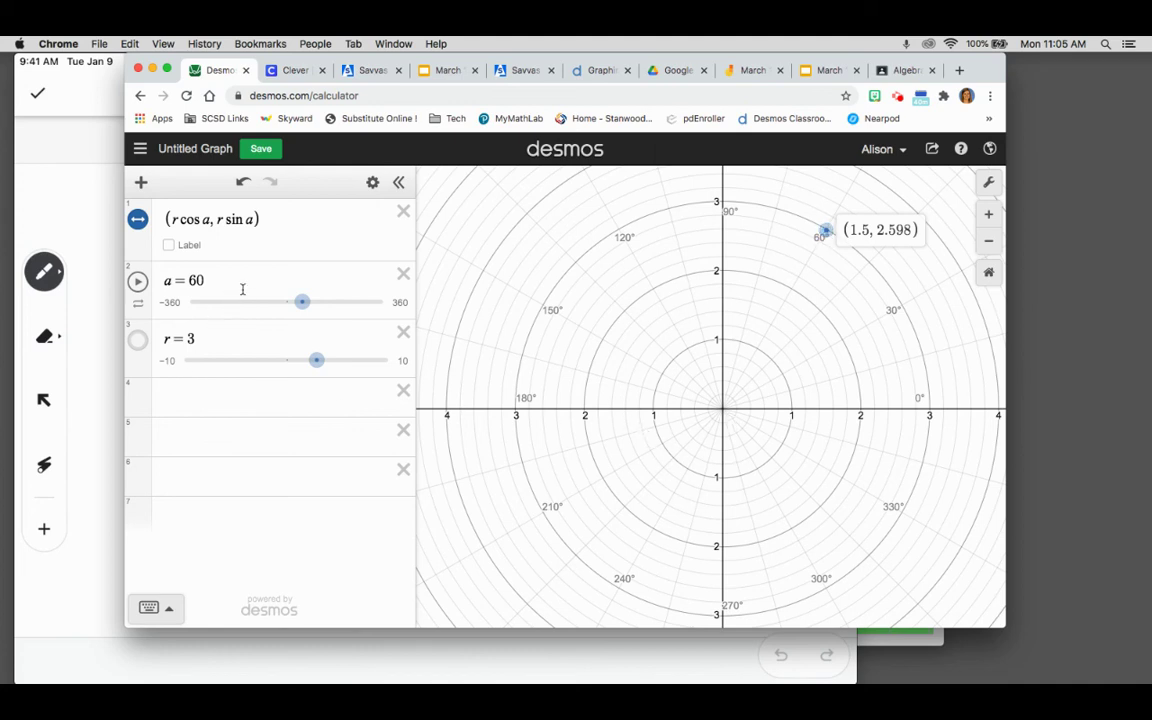
pyautogui.moveTo(316, 361); pyautogui.dragTo(257, 372)
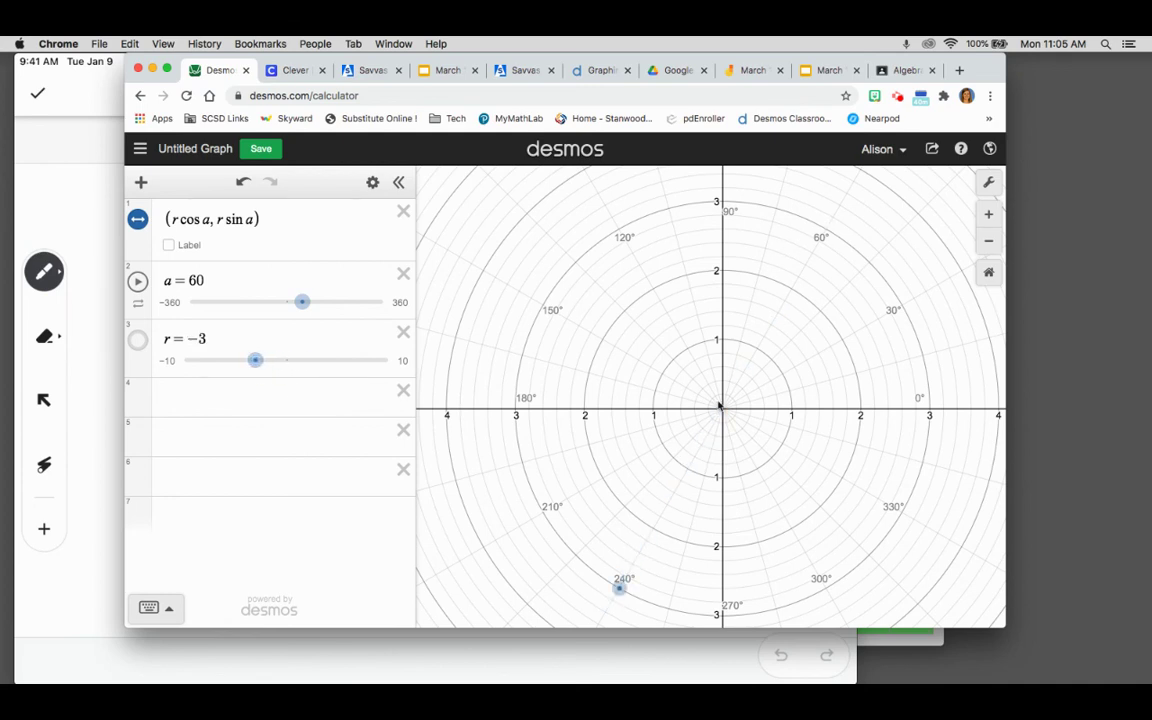